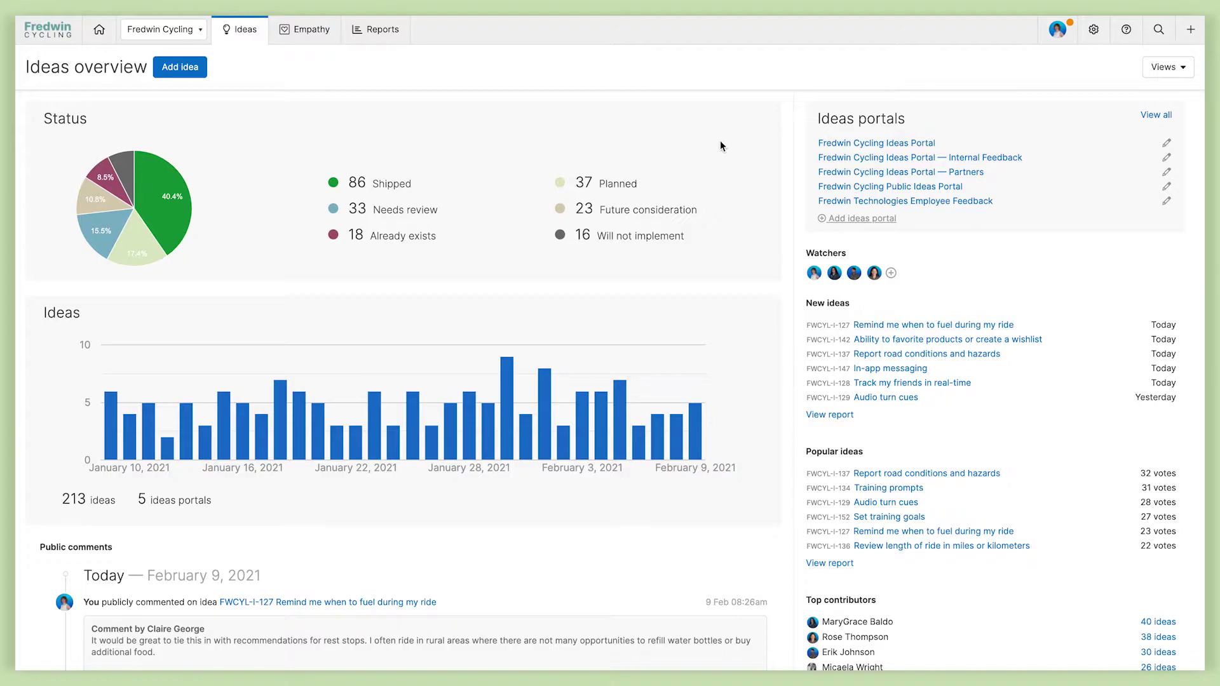
# Step: Step into the new-portal wizard, cancel it, and open the Fredwin Cycling Public Ideas Portal
pyautogui.click(844, 219)
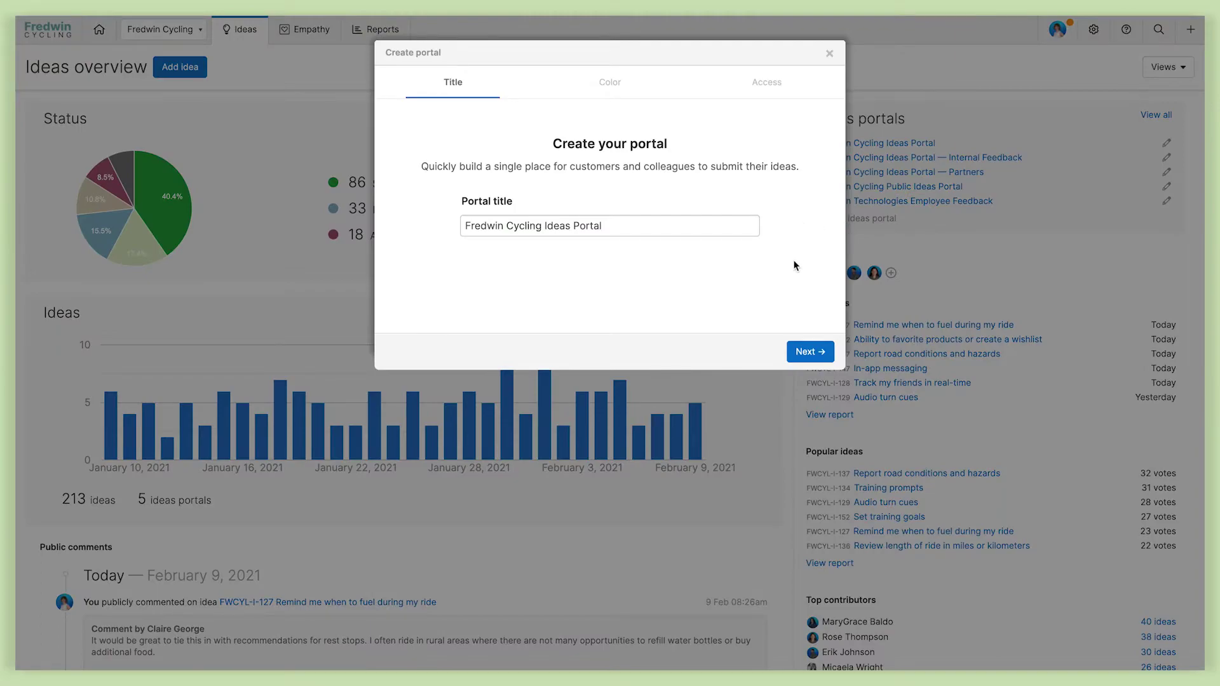
pyautogui.click(810, 352)
pyautogui.click(811, 352)
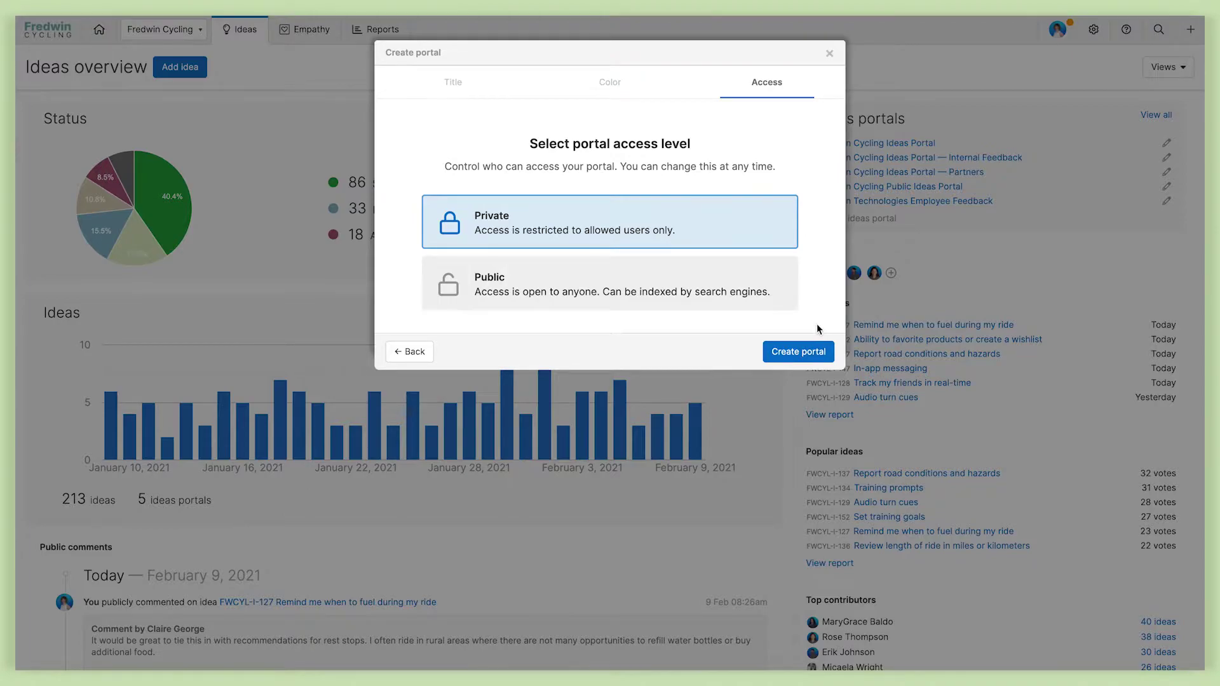
pyautogui.click(830, 54)
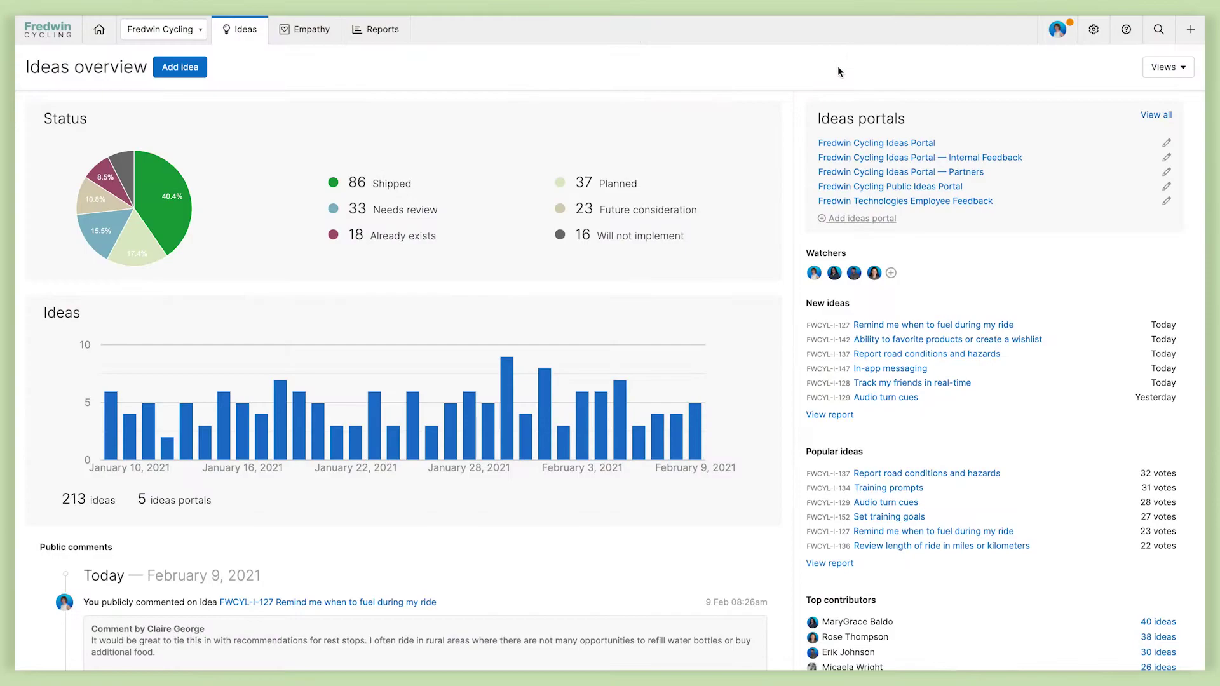
pyautogui.click(870, 187)
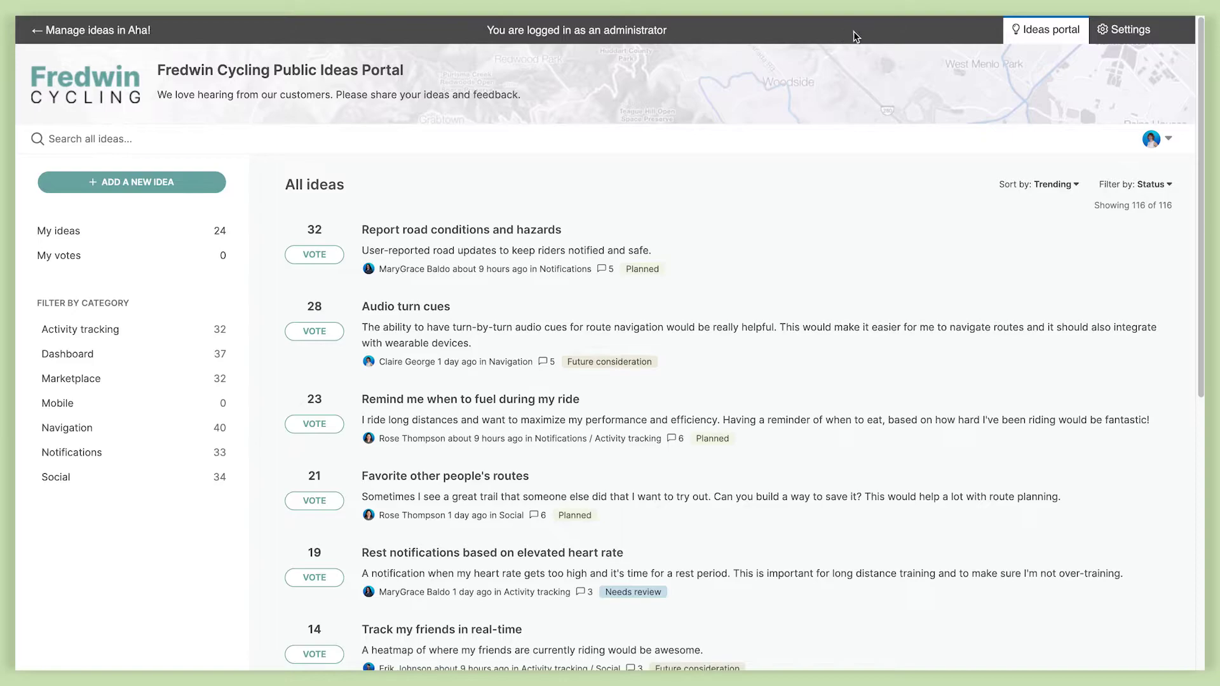
# Step: Open the portal settings and scroll through the General overview section
pyautogui.click(1117, 32)
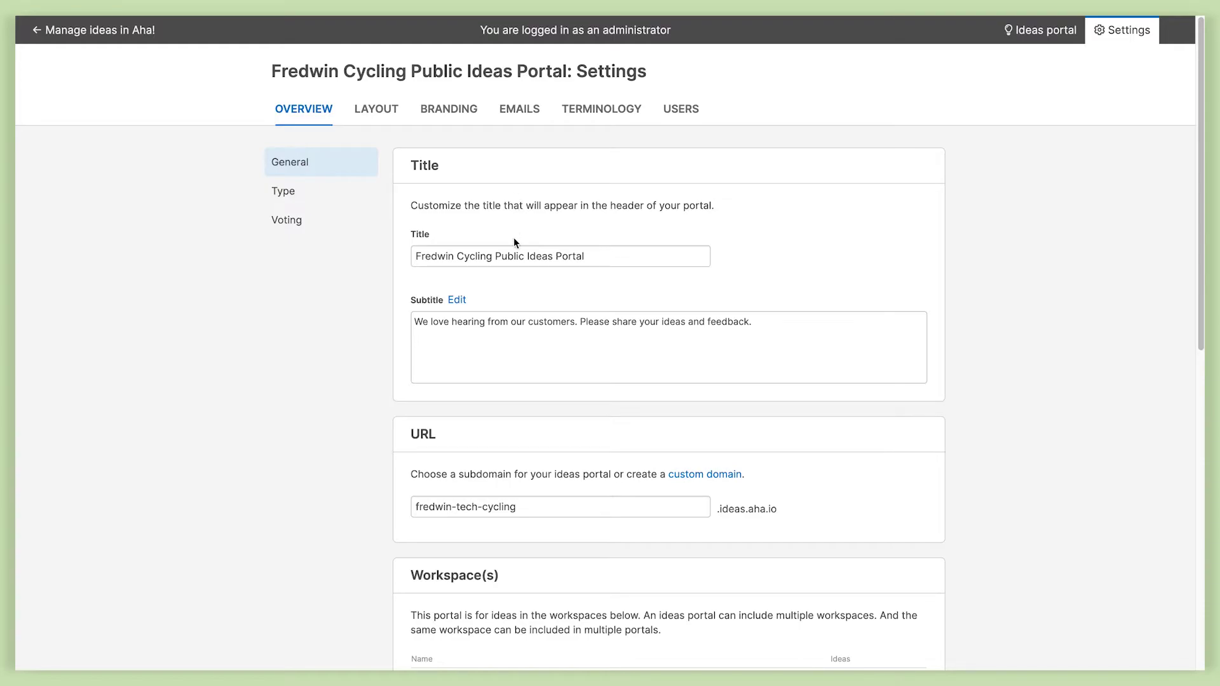
pyautogui.scroll(-1, 515, 242)
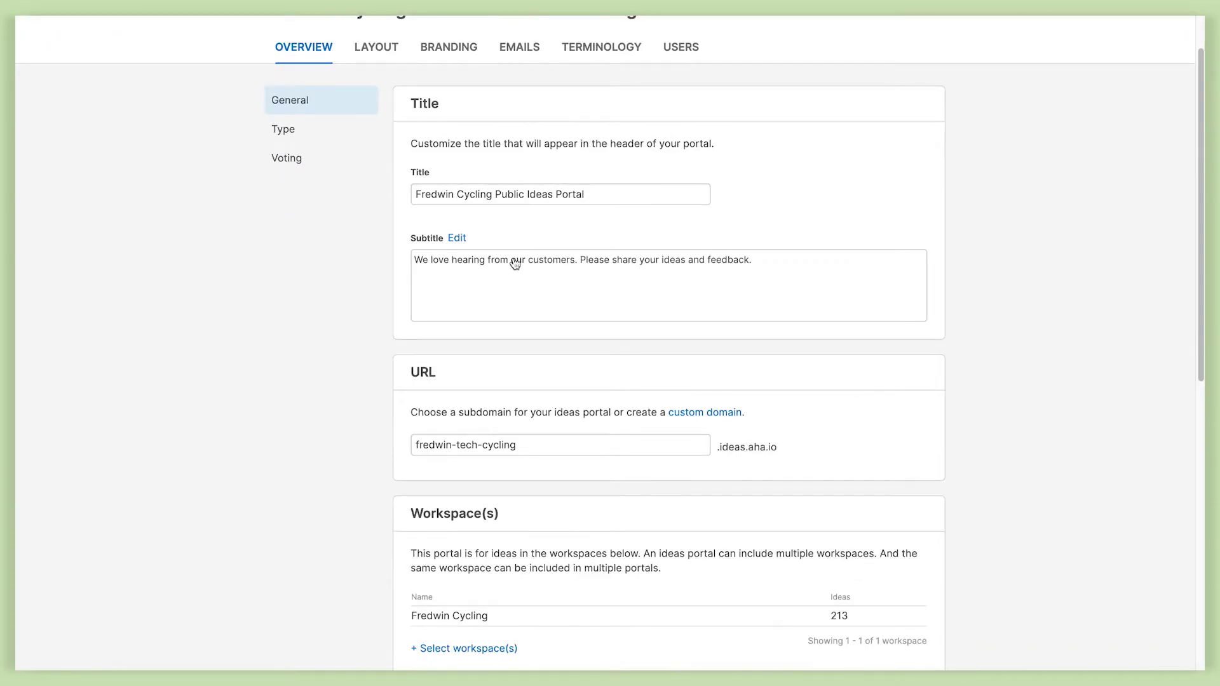
pyautogui.scroll(-1, 512, 289)
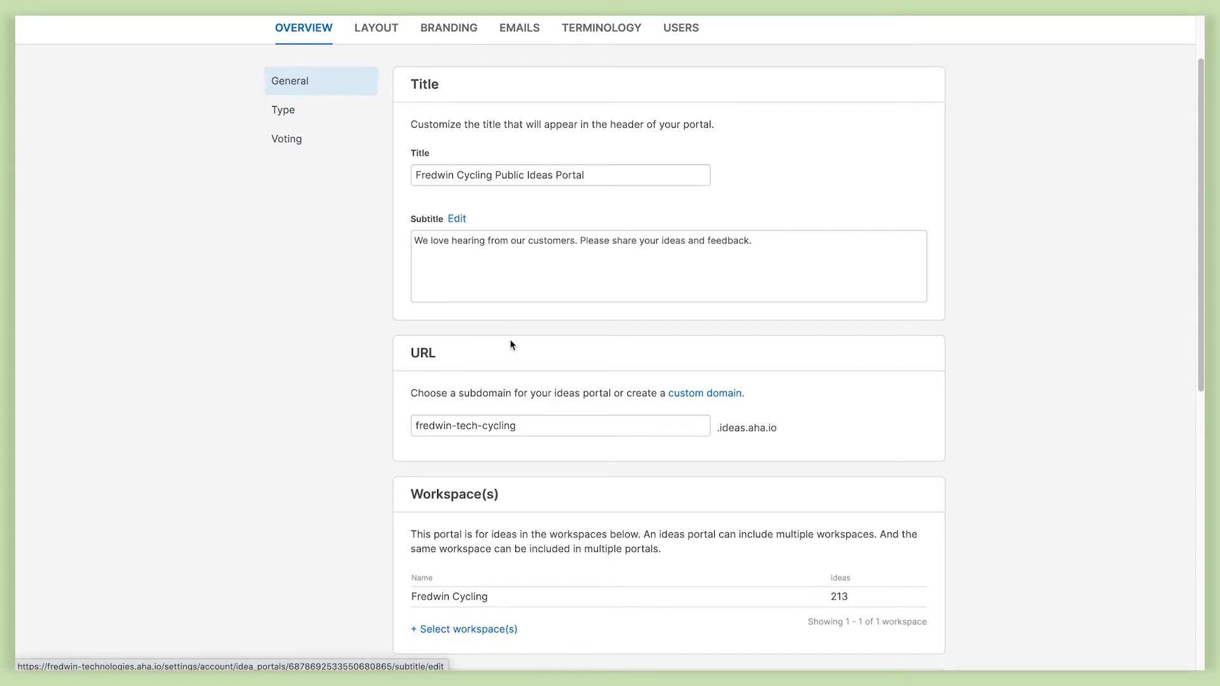
pyautogui.scroll(-3, 511, 344)
pyautogui.scroll(-3, 512, 347)
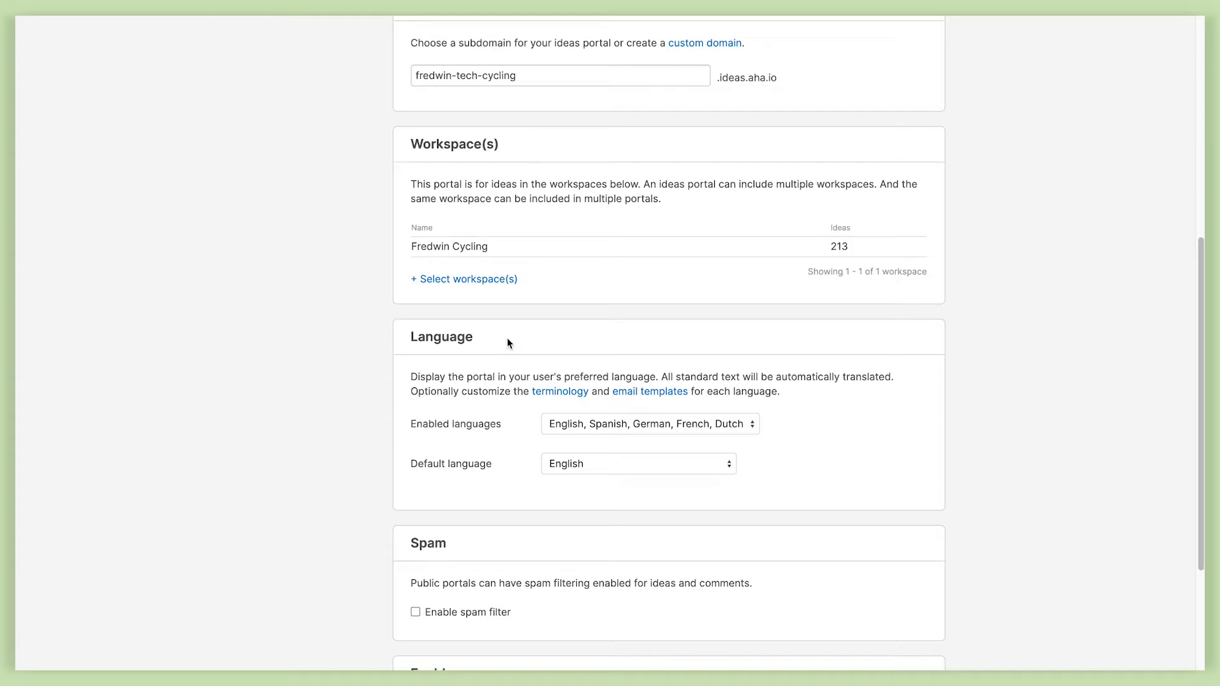
pyautogui.scroll(4, 330, 261)
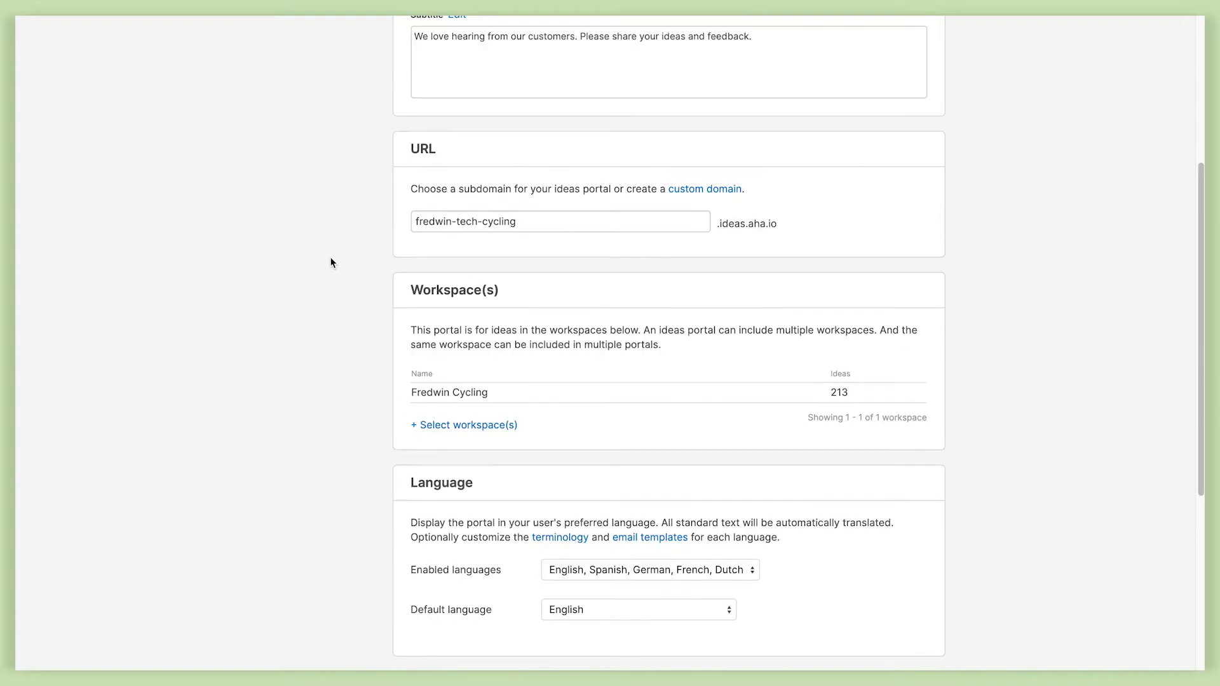
pyautogui.scroll(4, 330, 261)
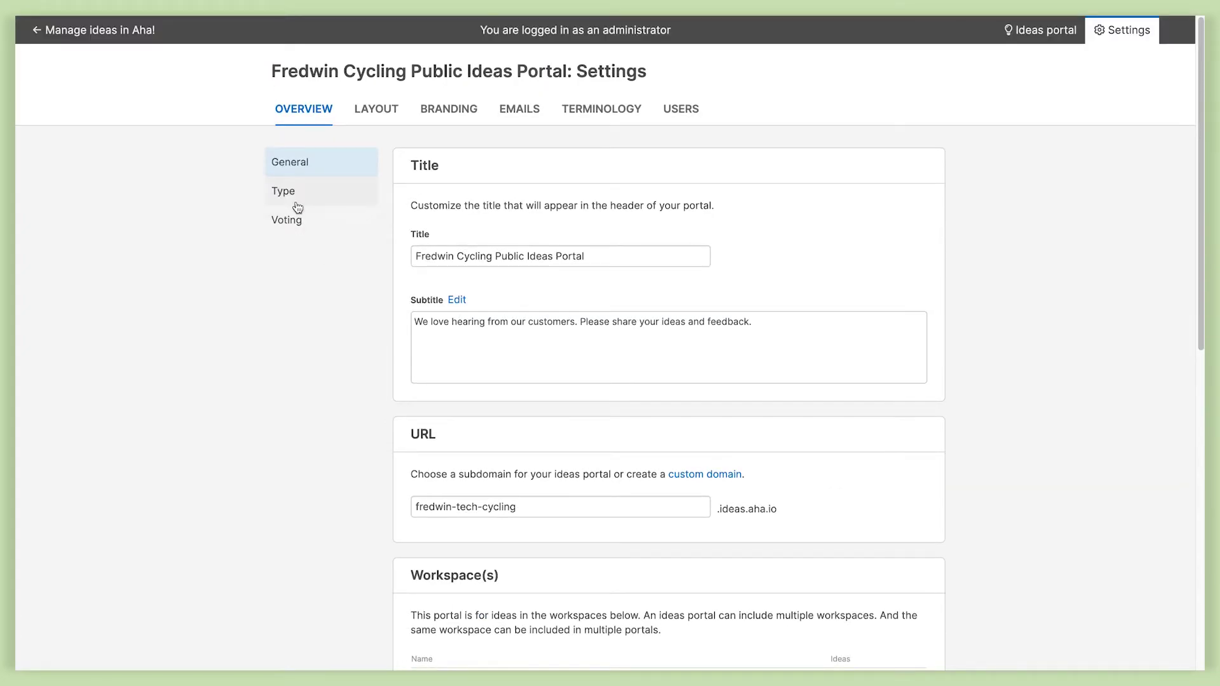
# Step: Check the Type settings, then Voting: unlimited votes per user and 1 vote per idea
pyautogui.click(295, 197)
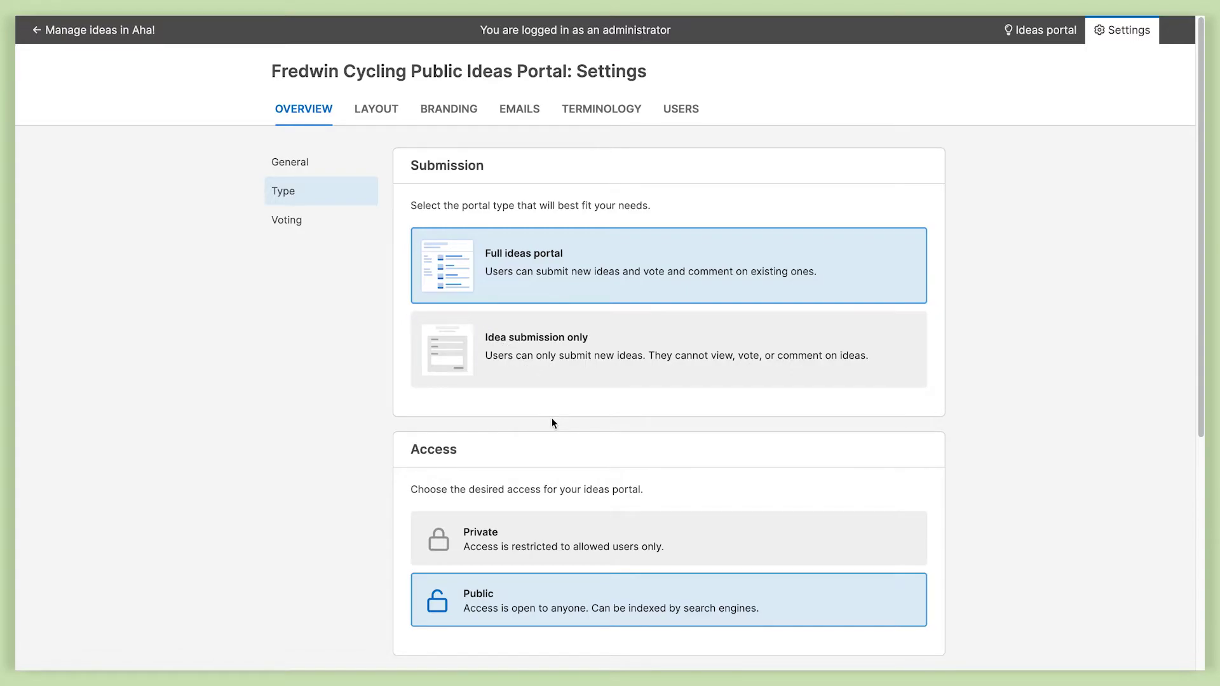
pyautogui.scroll(-5, 552, 419)
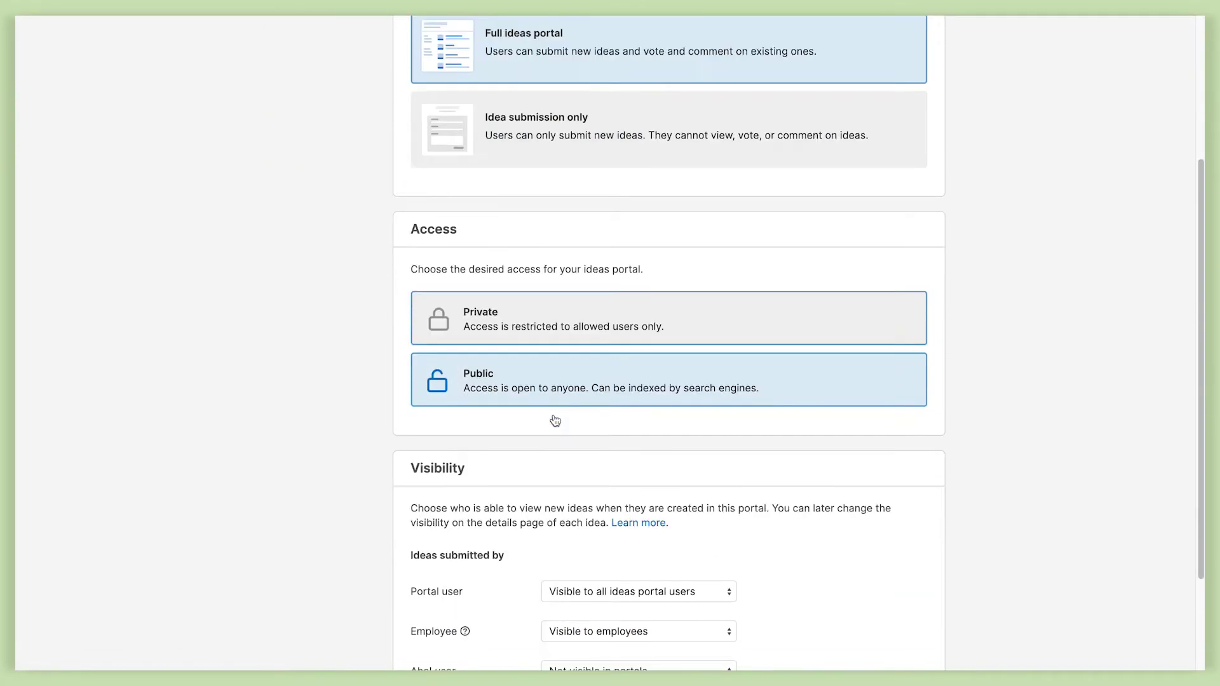
pyautogui.scroll(4, 350, 330)
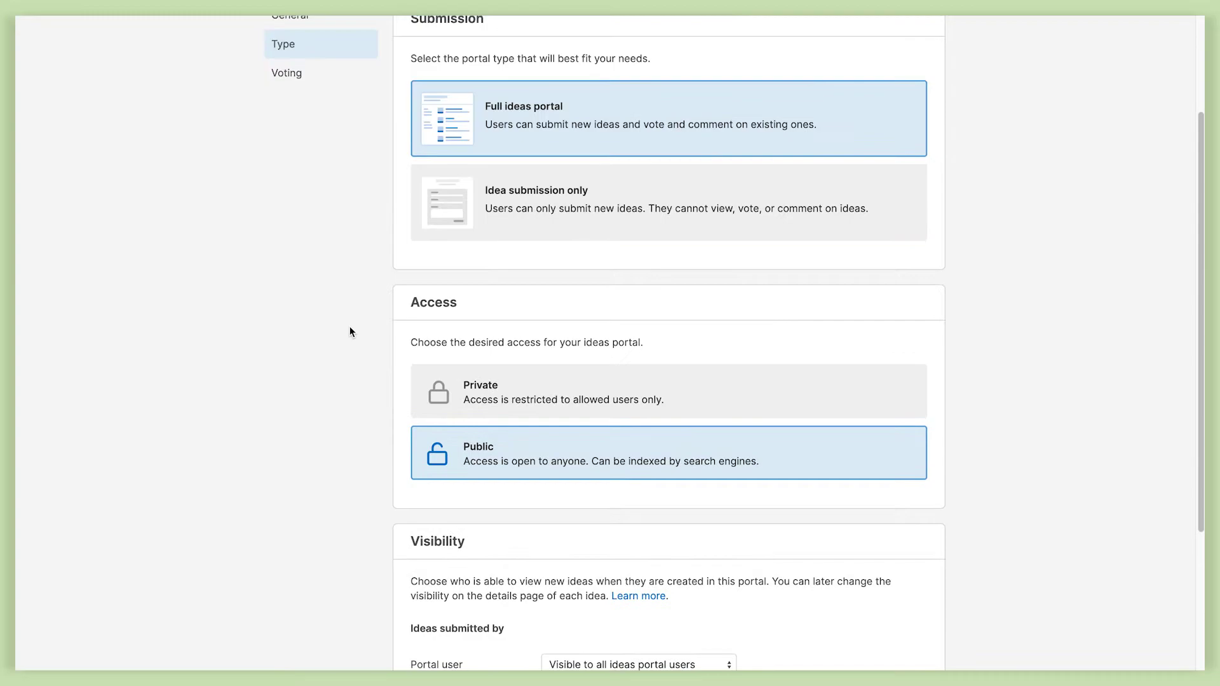
pyautogui.click(289, 170)
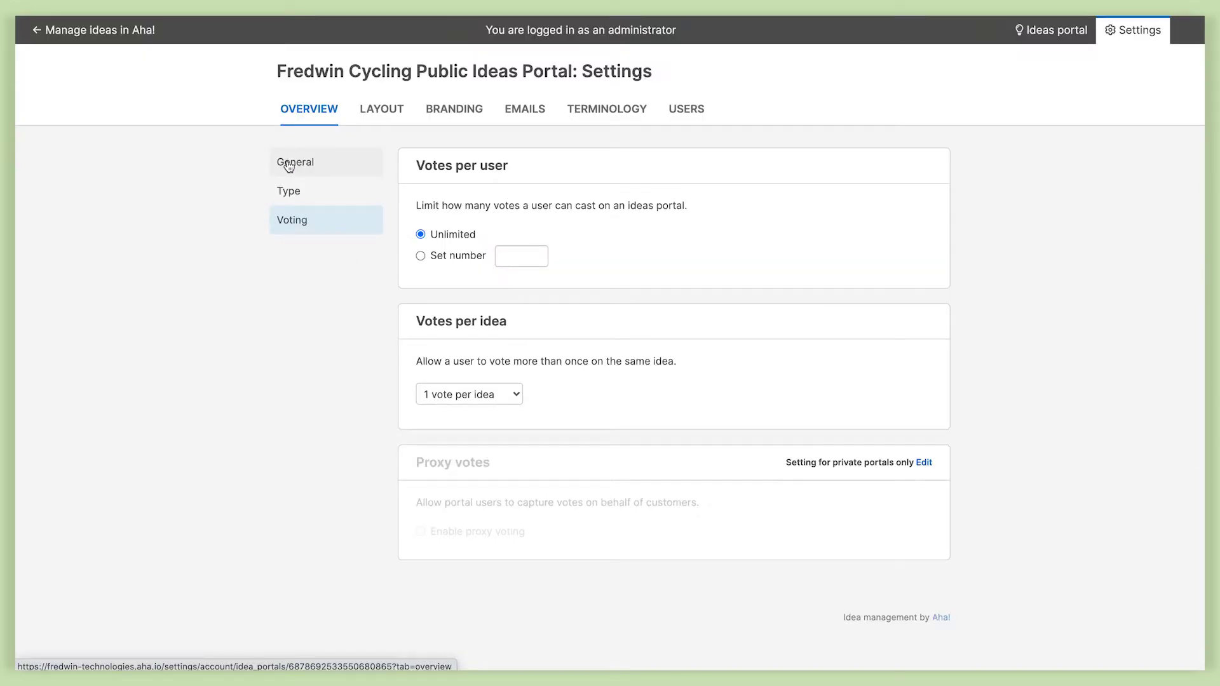
pyautogui.click(391, 116)
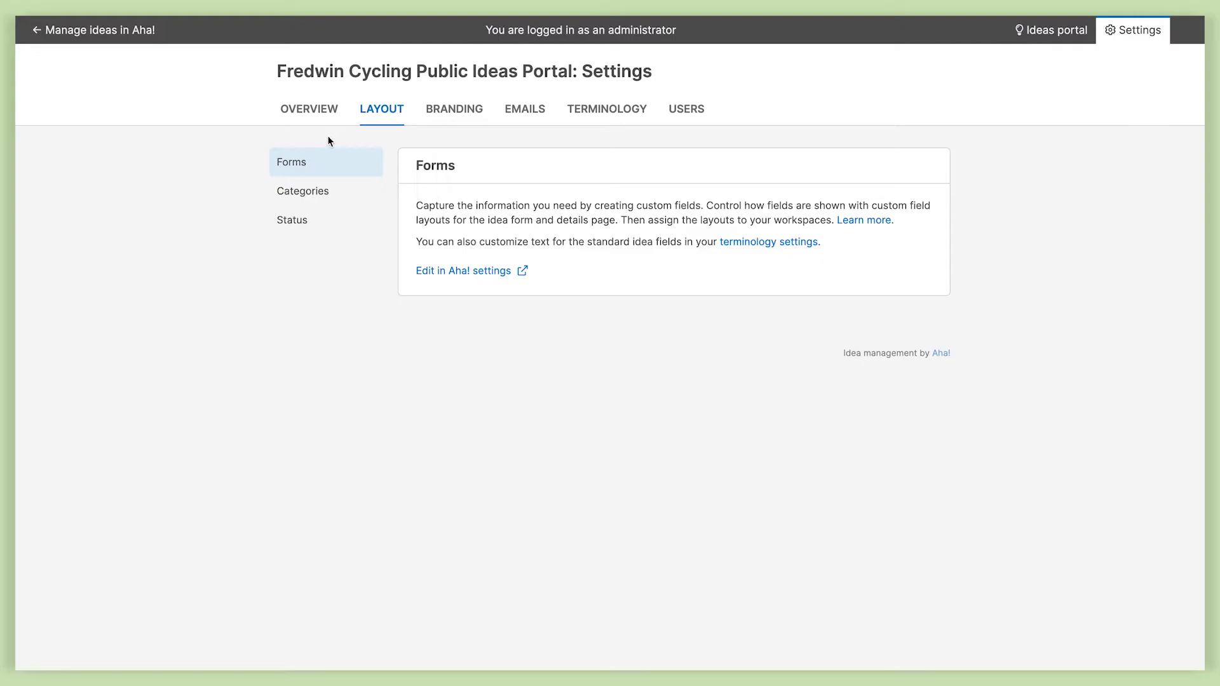
pyautogui.click(324, 197)
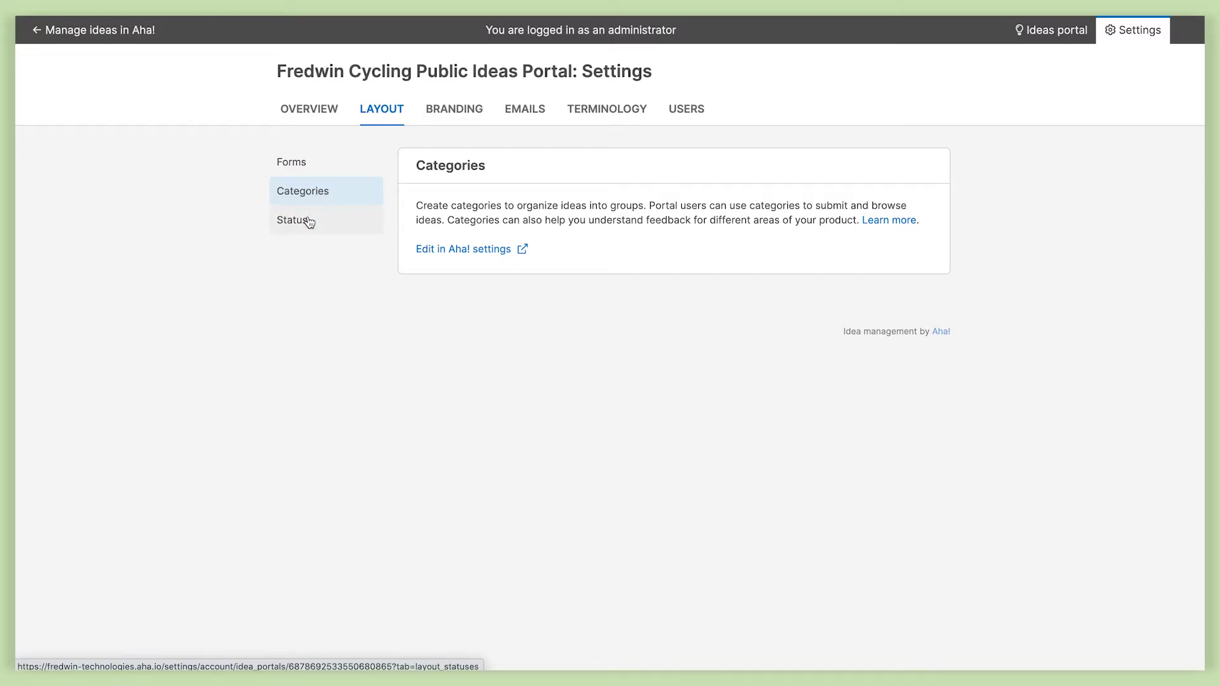
pyautogui.click(308, 220)
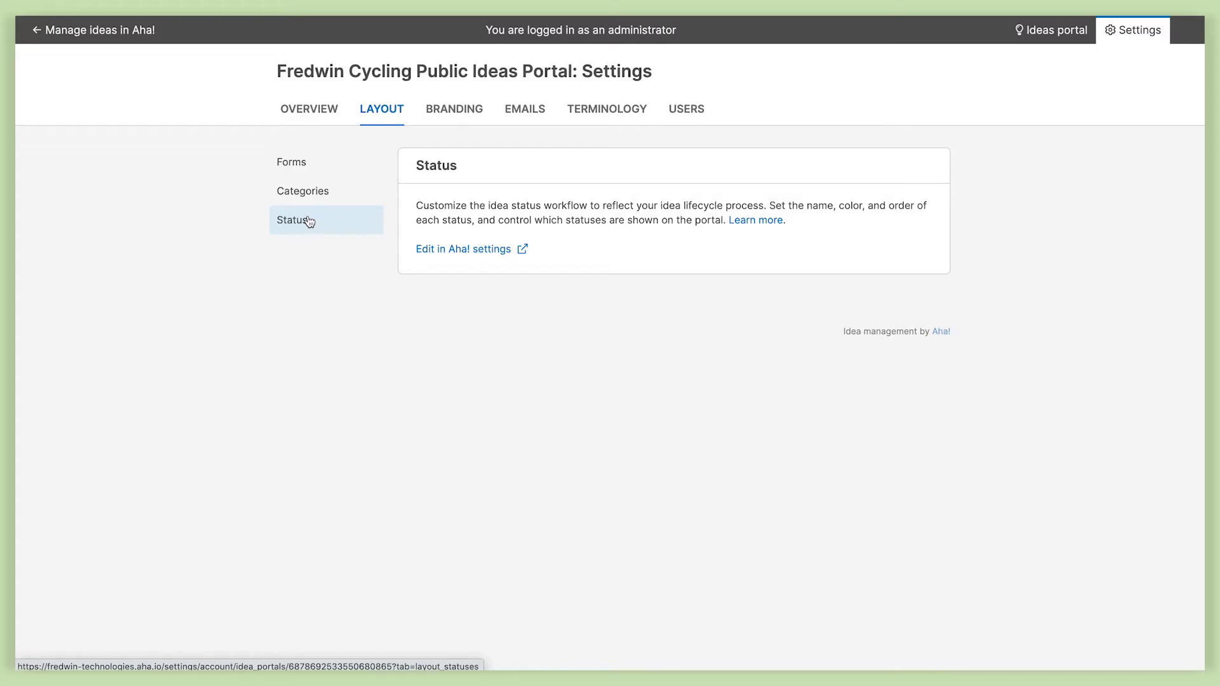
pyautogui.click(307, 167)
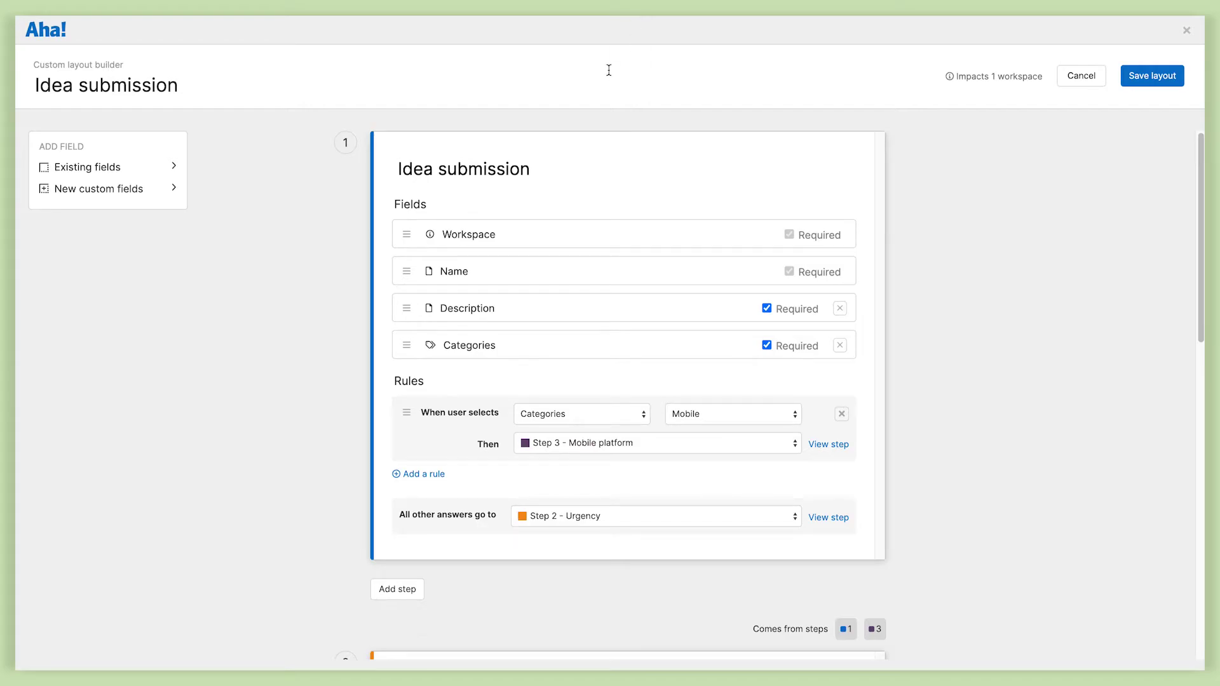
# Step: Review the remaining Idea submission form steps, then show Branding with colour #6EA6A9 and the logo
pyautogui.scroll(-7, 606, 170)
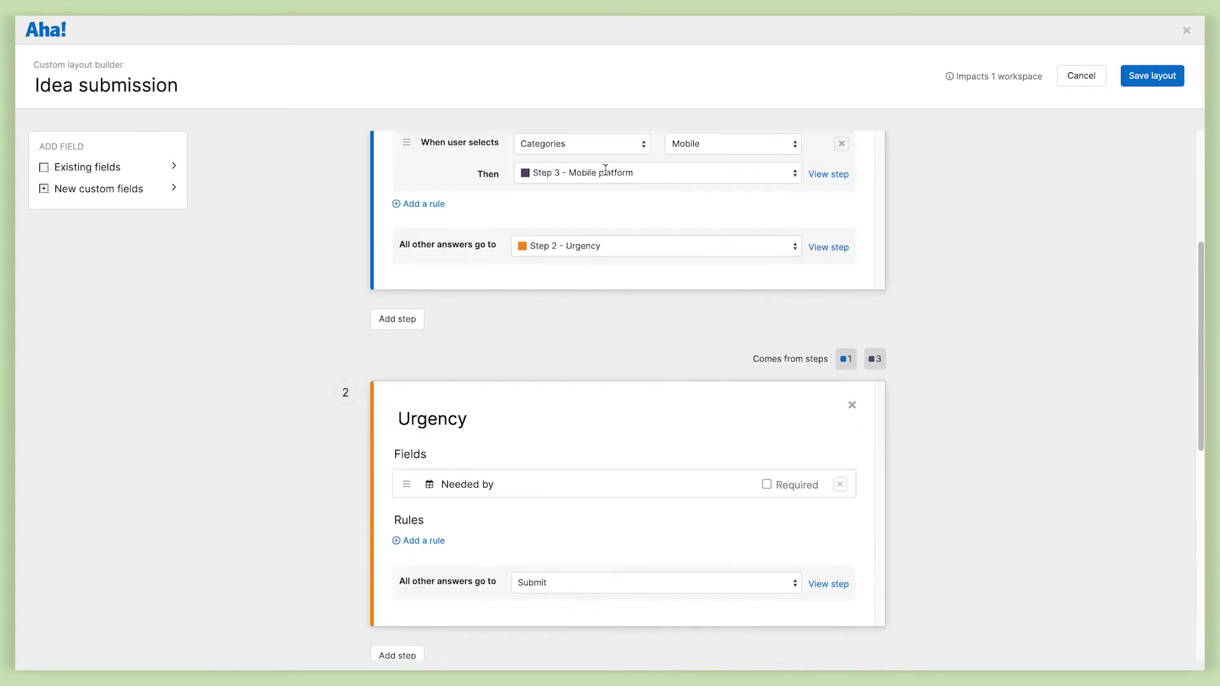
pyautogui.scroll(-3, 607, 176)
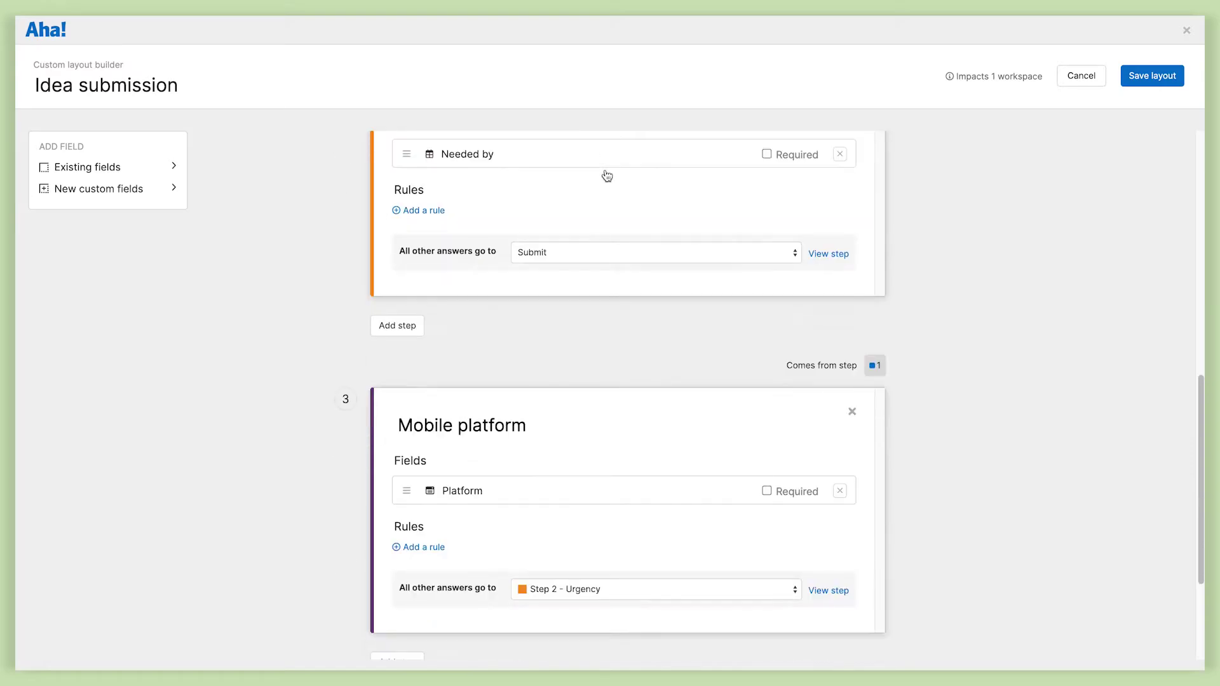
pyautogui.scroll(-1, 606, 176)
pyautogui.scroll(9, 605, 169)
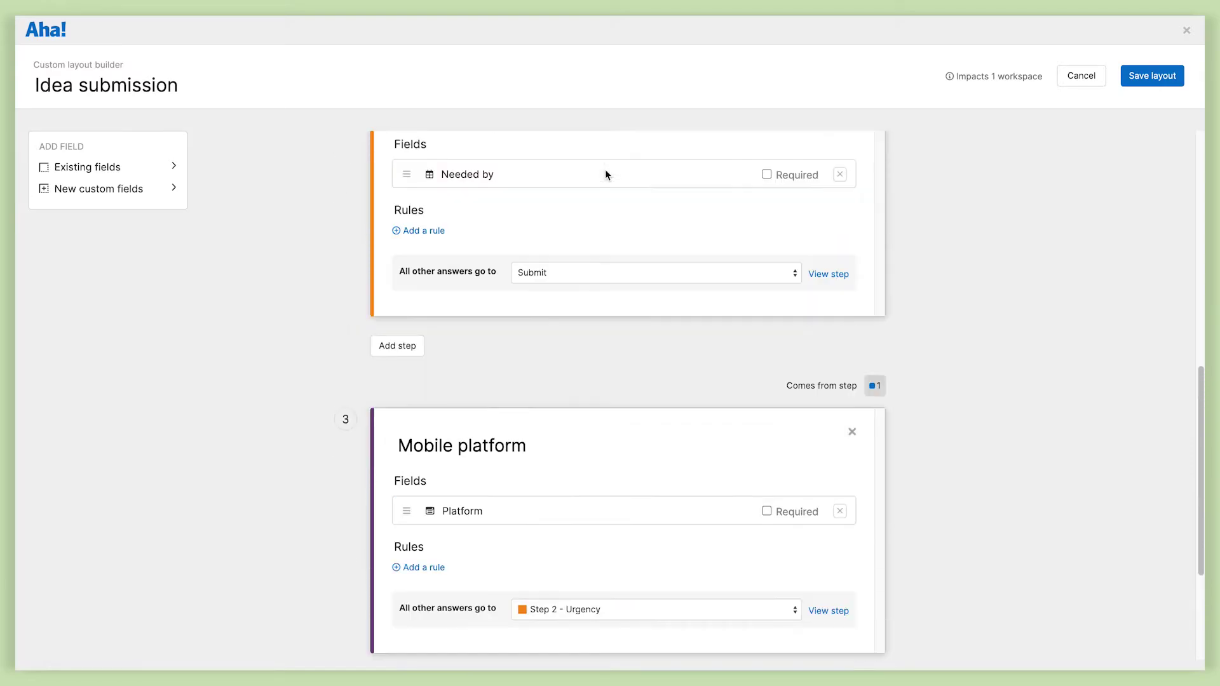
pyautogui.scroll(2, 607, 176)
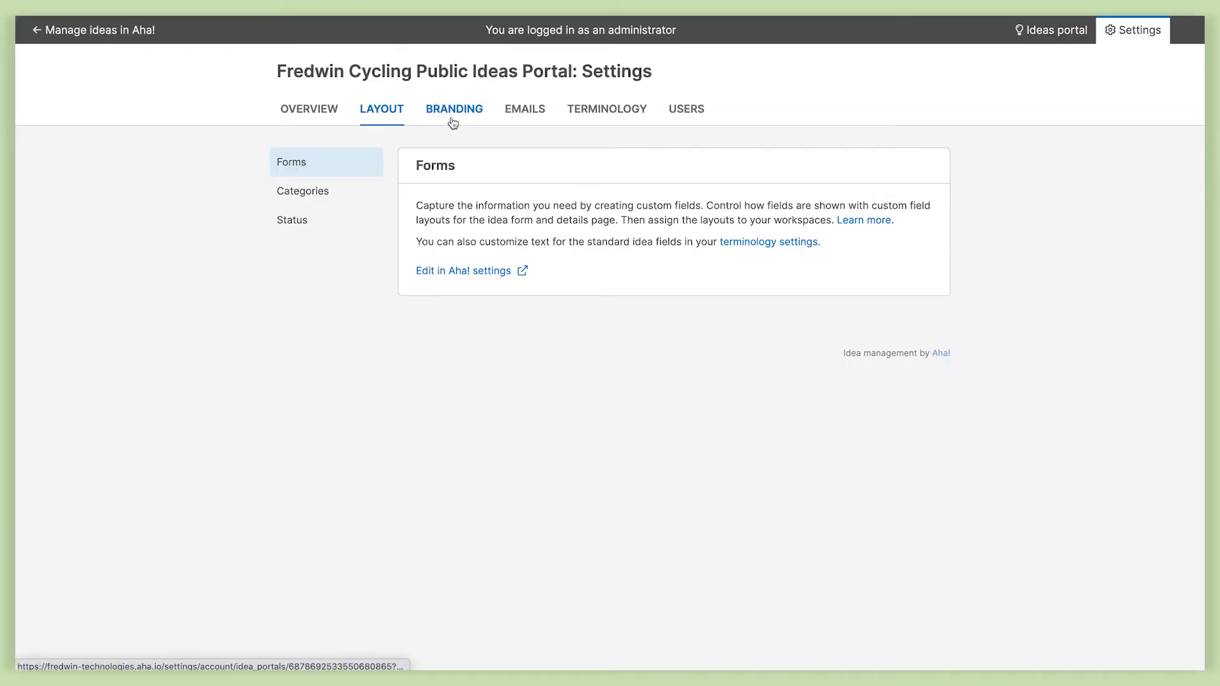
pyautogui.click(453, 111)
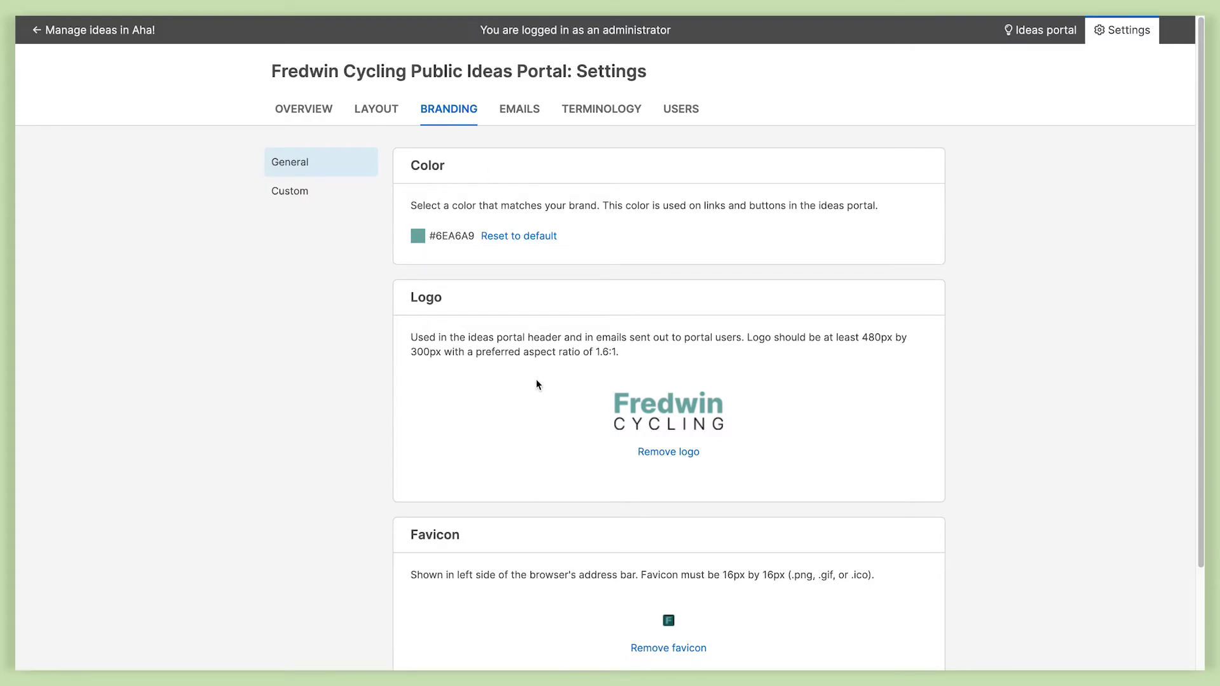
# Step: Review Custom branding: Standard display, Classic design off, and header CSS with a background image
pyautogui.scroll(-2, 537, 382)
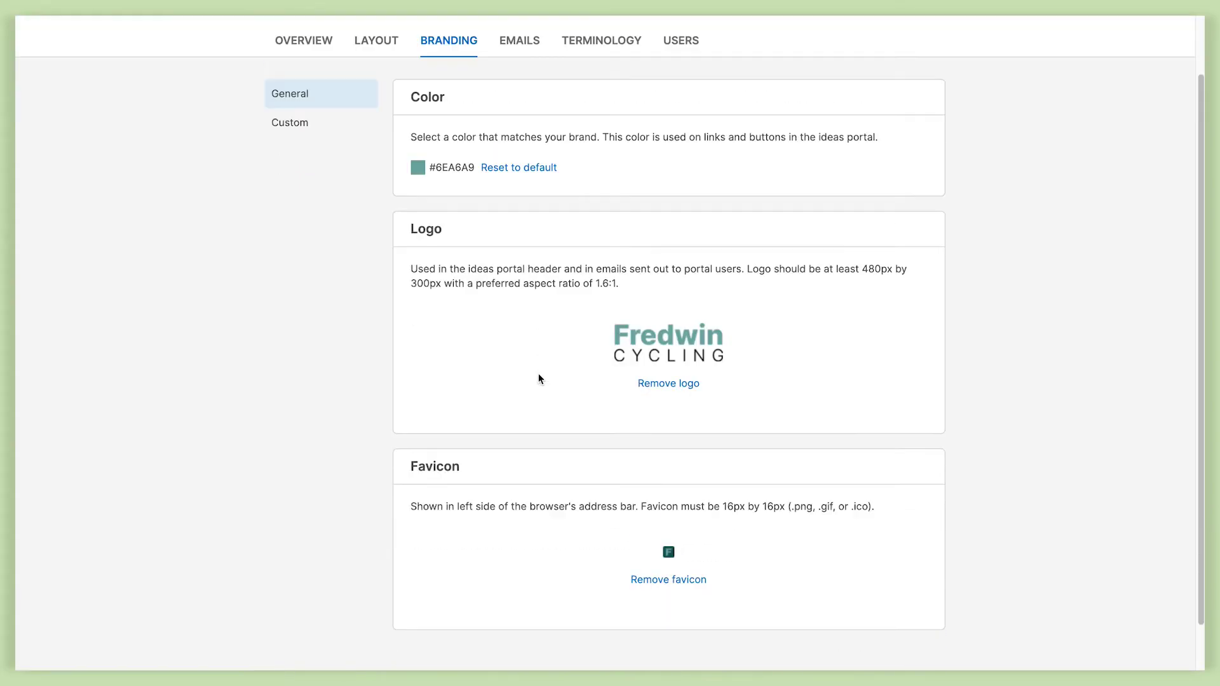
pyautogui.scroll(2, 539, 376)
pyautogui.click(306, 197)
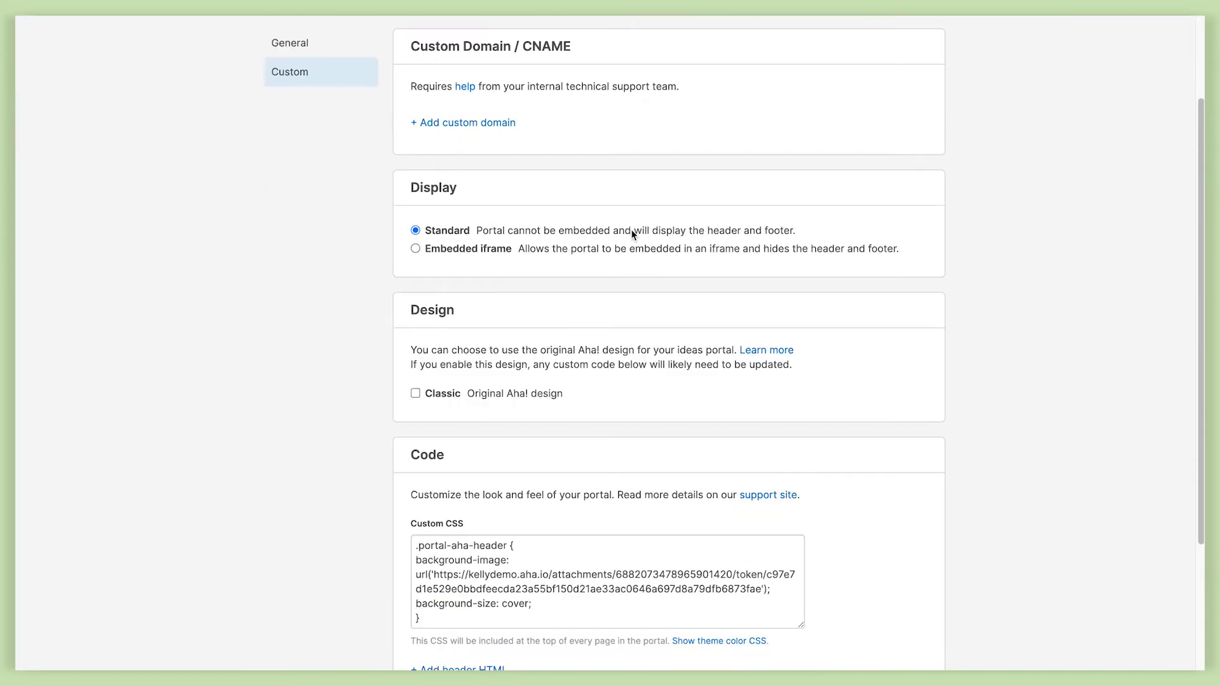
pyautogui.scroll(-1, 632, 234)
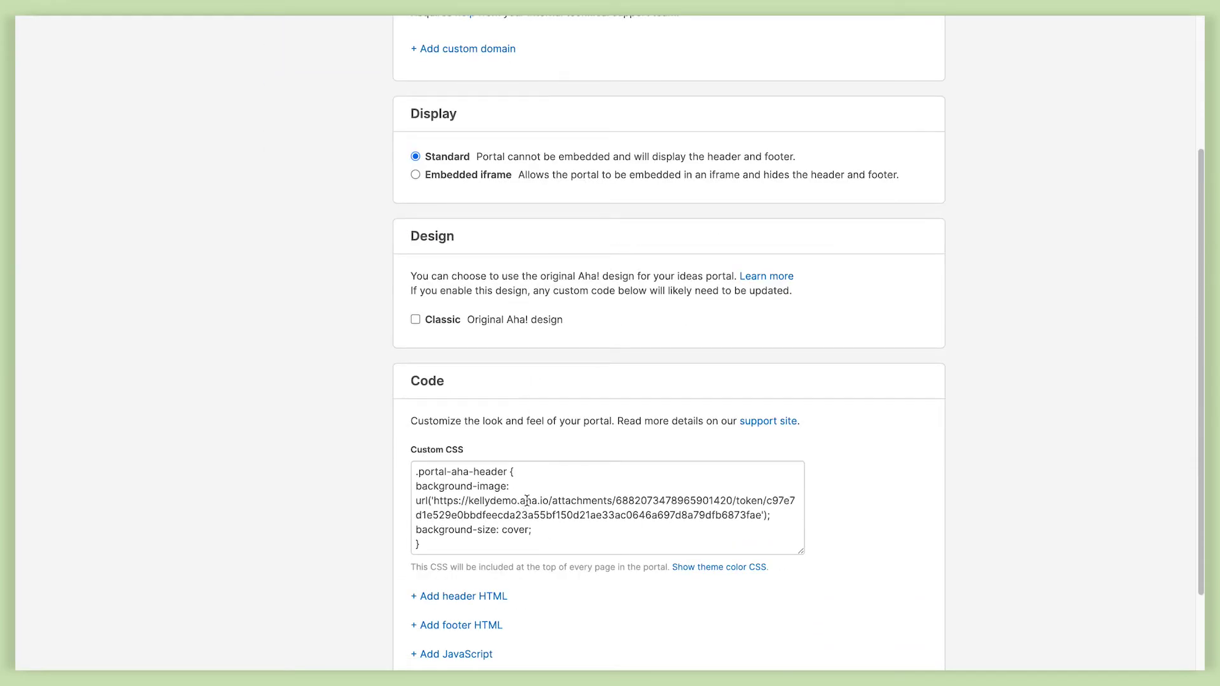
pyautogui.scroll(3, 537, 486)
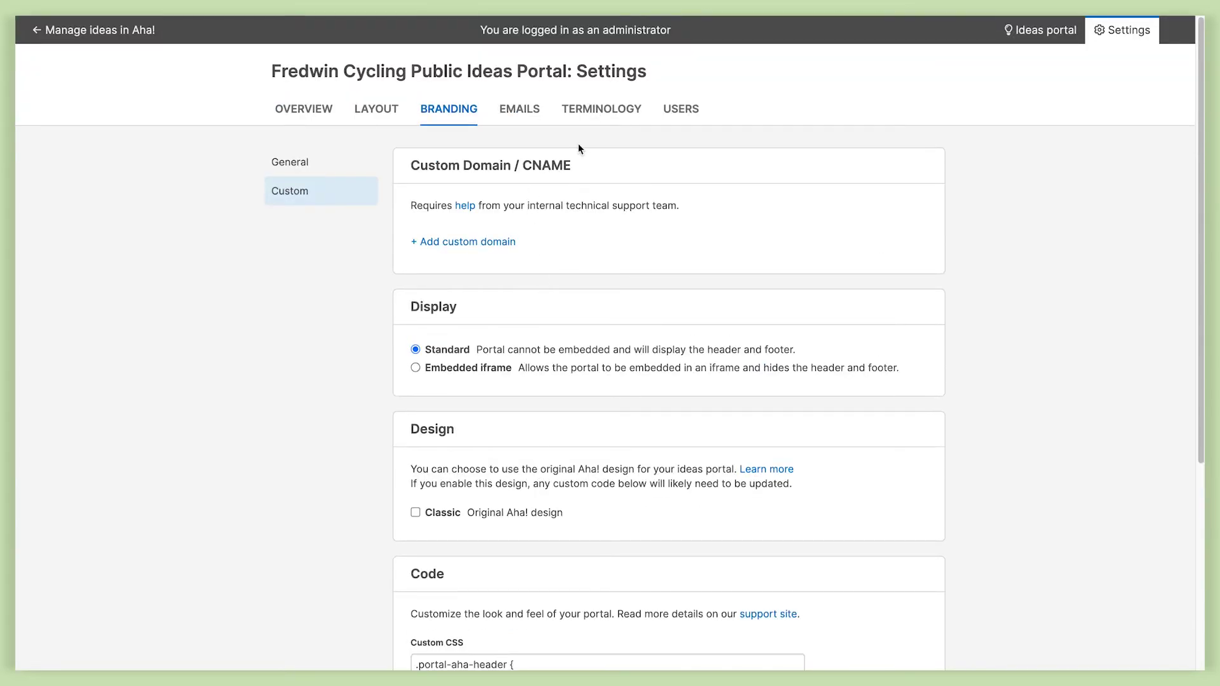
# Step: Browse email Templates, including Thank You and Status Changed, then the Terminology overrides
pyautogui.click(530, 112)
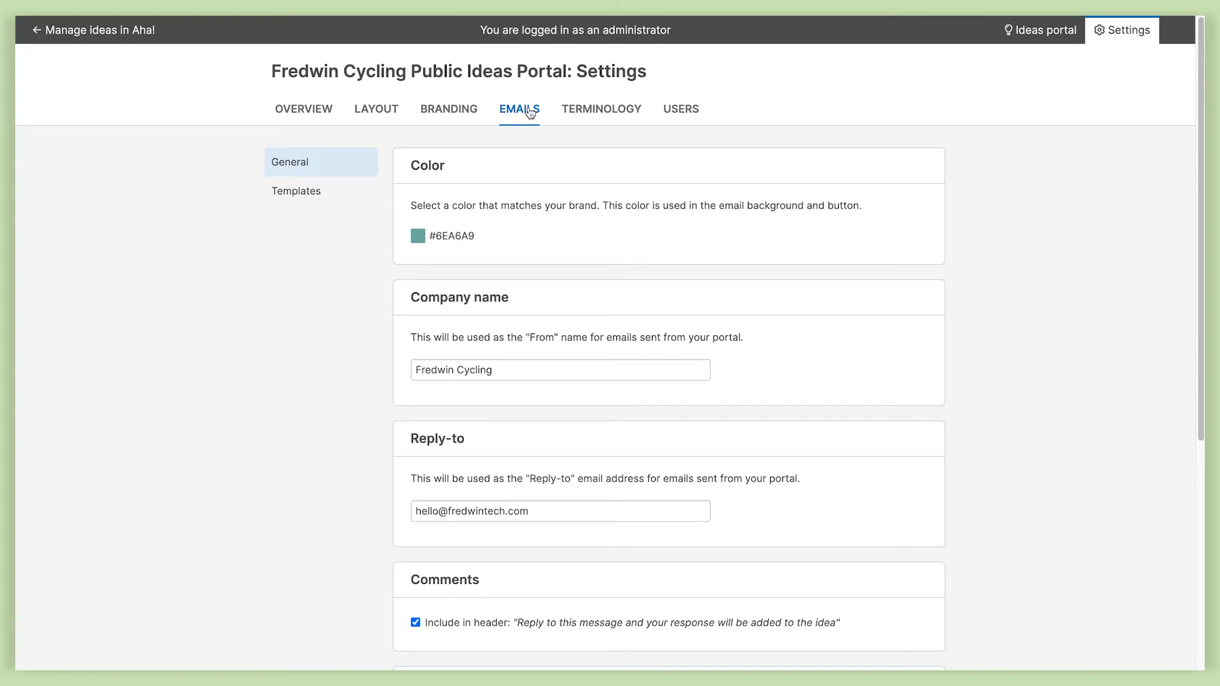
pyautogui.click(312, 192)
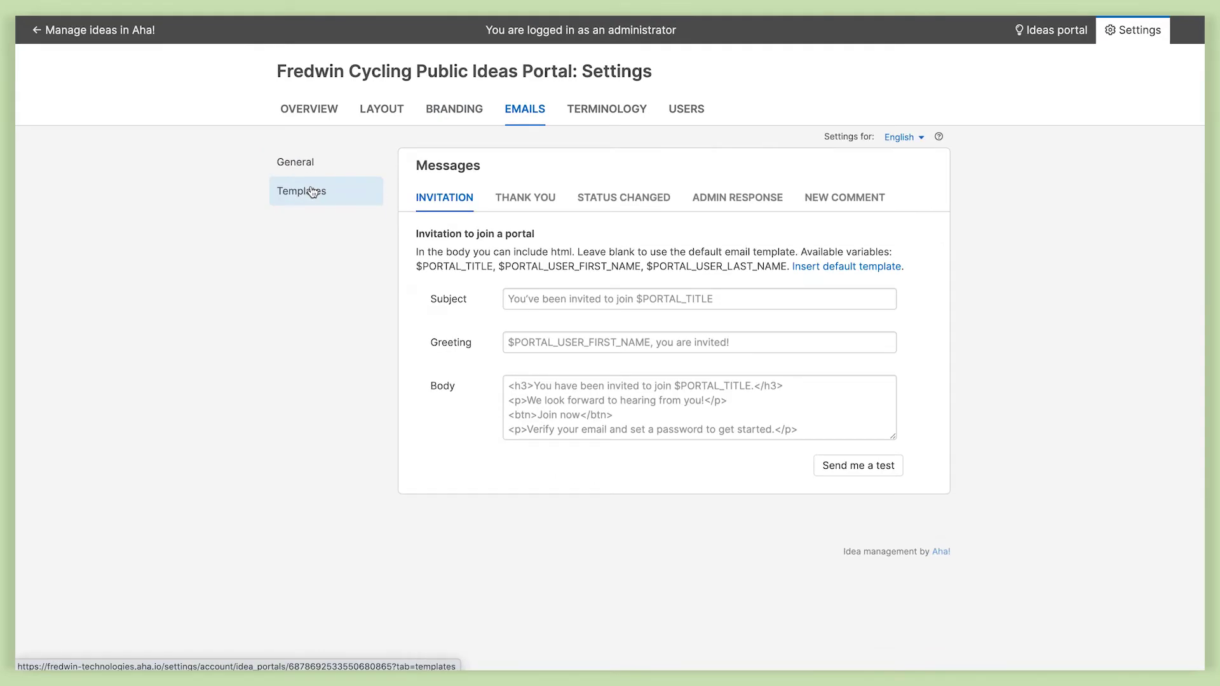
pyautogui.click(526, 198)
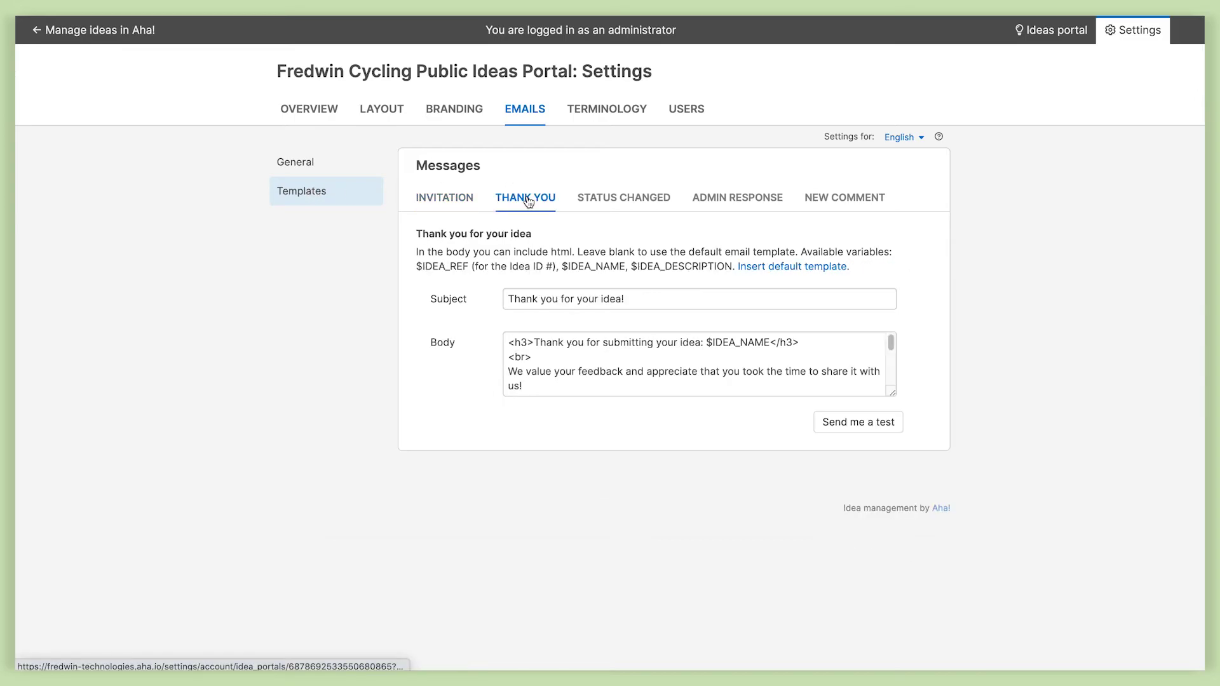
pyautogui.click(610, 203)
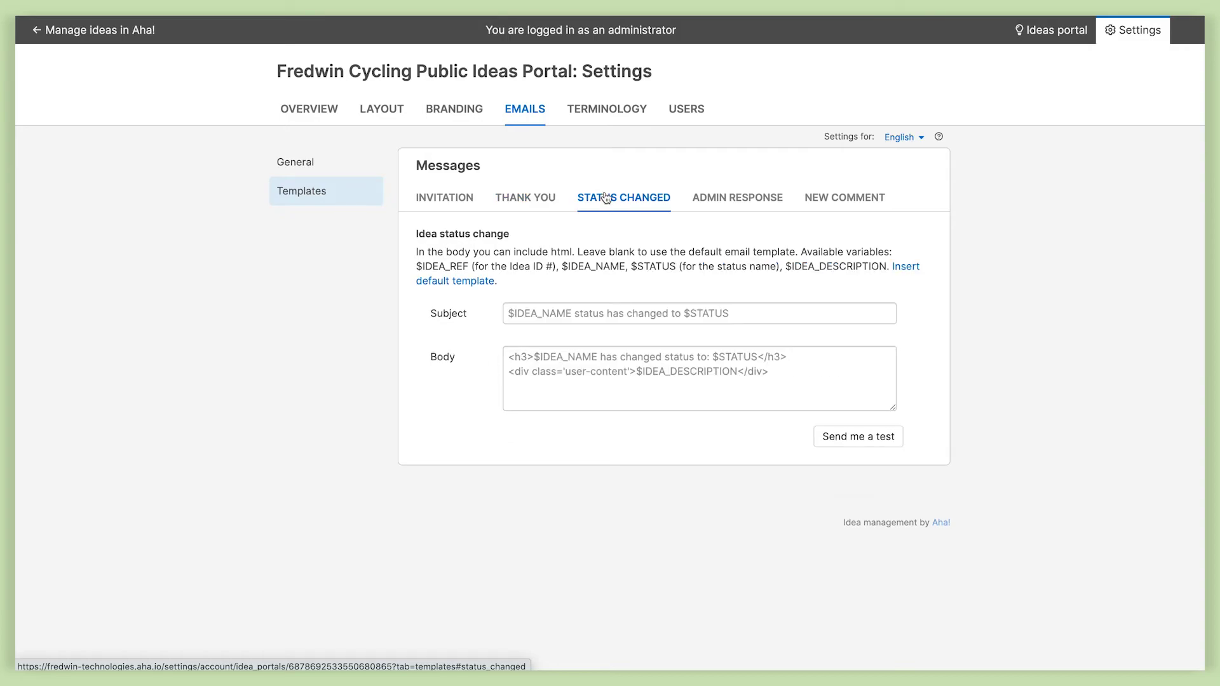
pyautogui.click(614, 113)
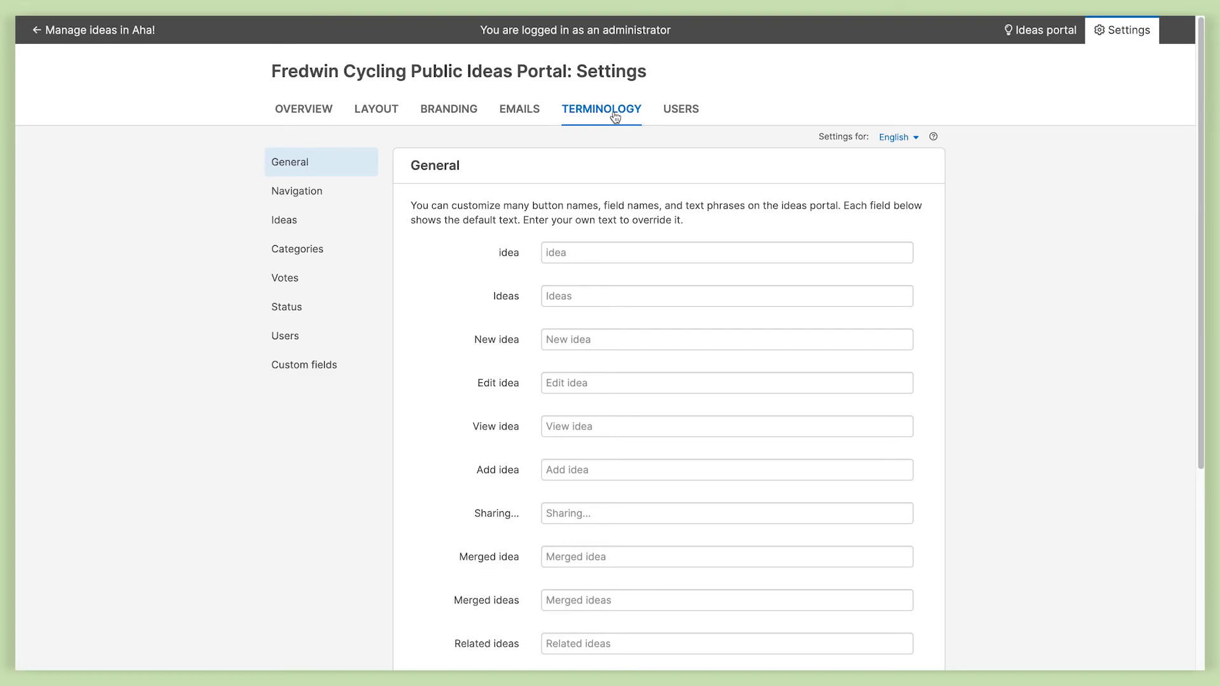
# Step: Show the portal's Users settings with employee domains and the portal user list
pyautogui.click(684, 119)
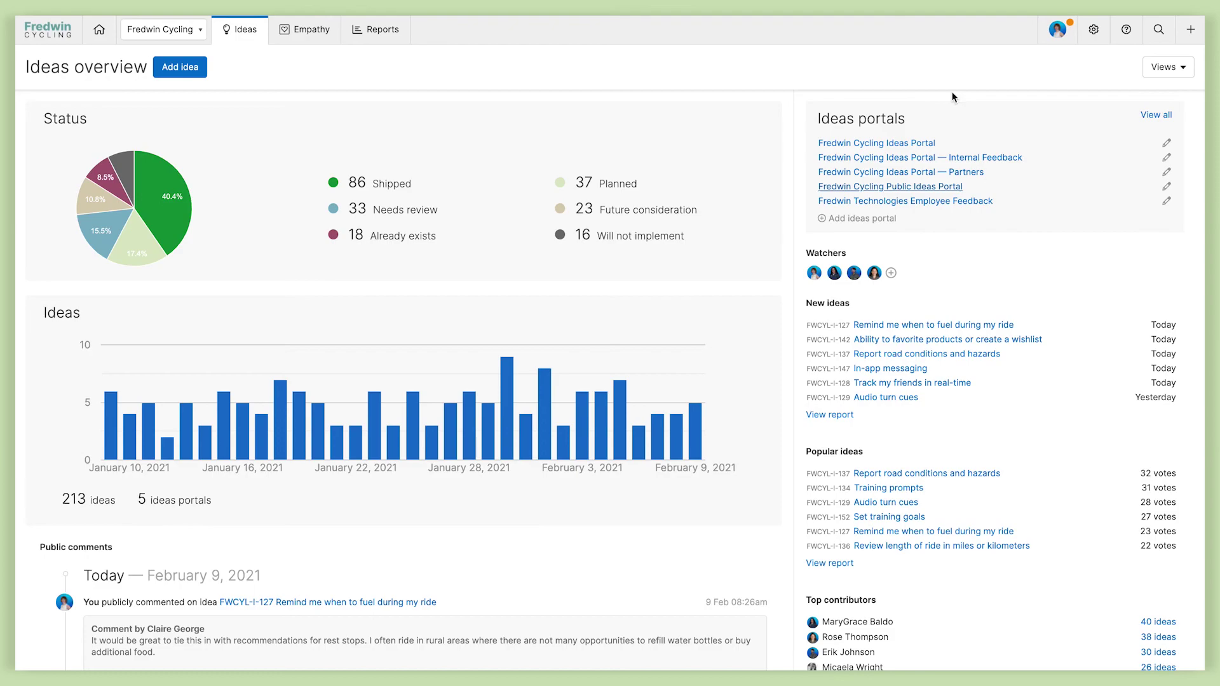
# Step: Request support from a product expert through the top-bar help menu
pyautogui.click(1124, 33)
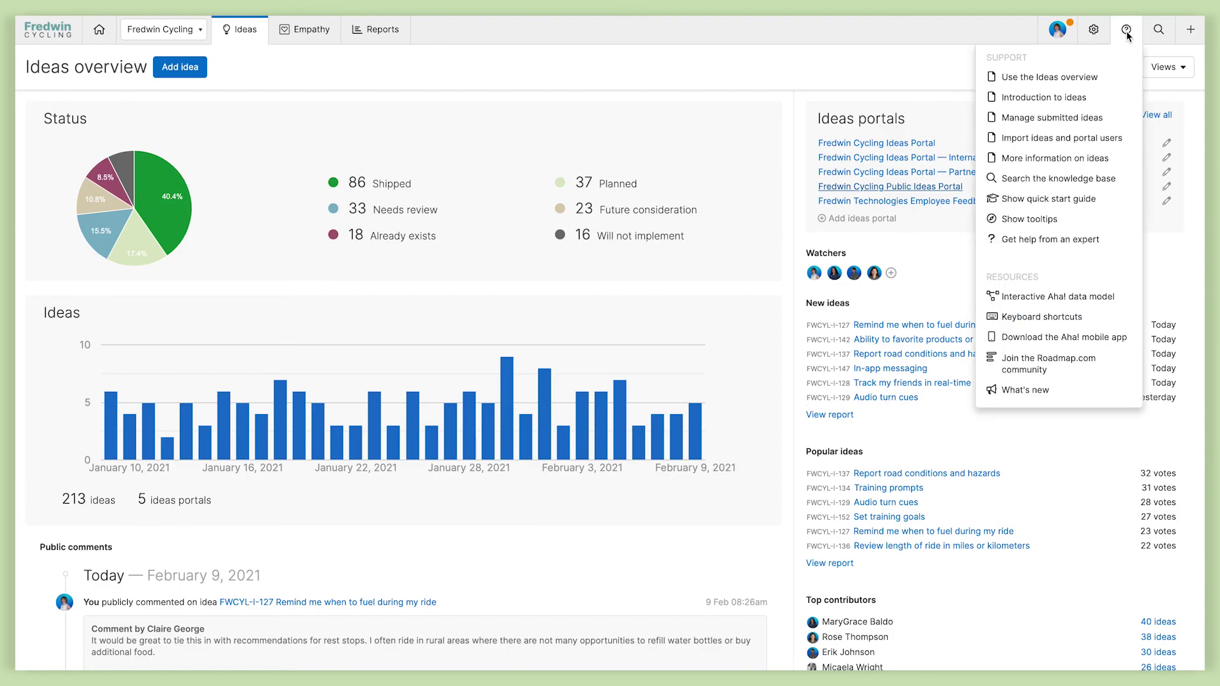
pyautogui.click(1054, 240)
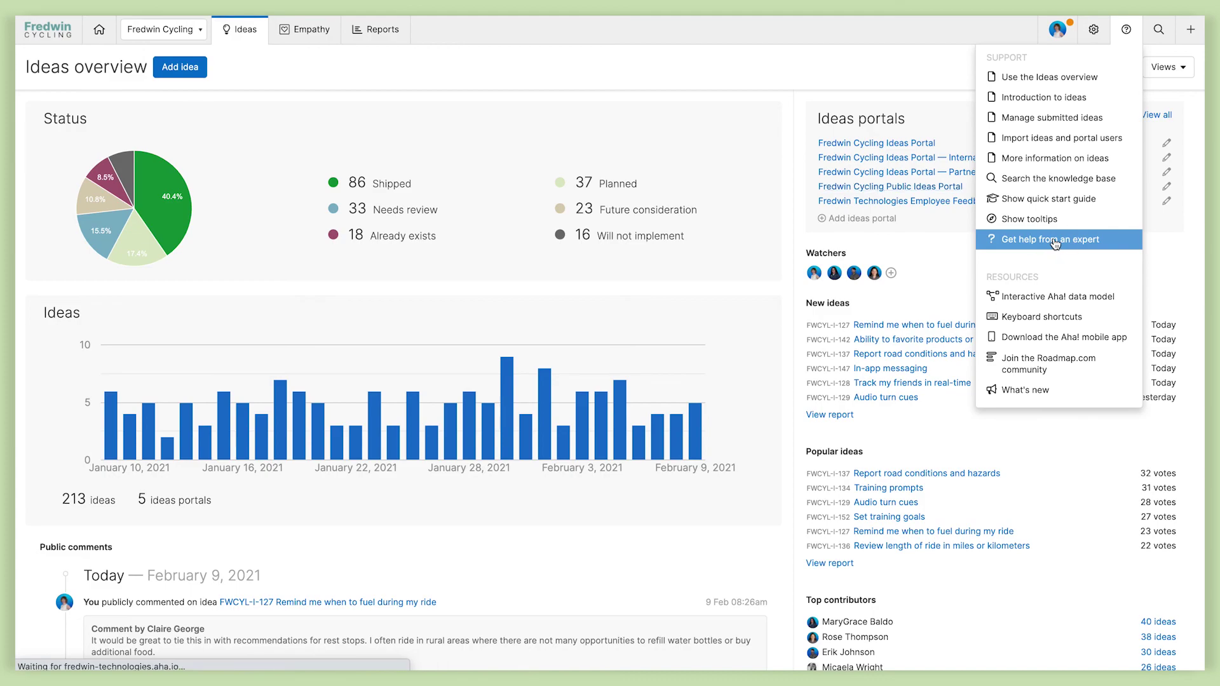